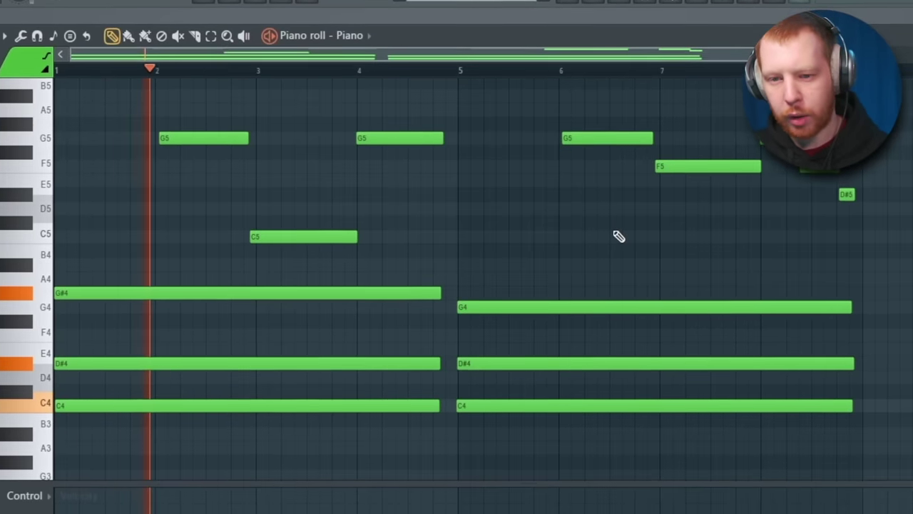
# Transpose the top note of each piano chord down an octave and raise the first chord's C5 note to G5
pyautogui.press('space')
pyautogui.scroll(-1, 618, 237)
pyautogui.moveTo(407, 234); pyautogui.dragTo(506, 298)
pyautogui.hotkey('ctrl', 'Down')
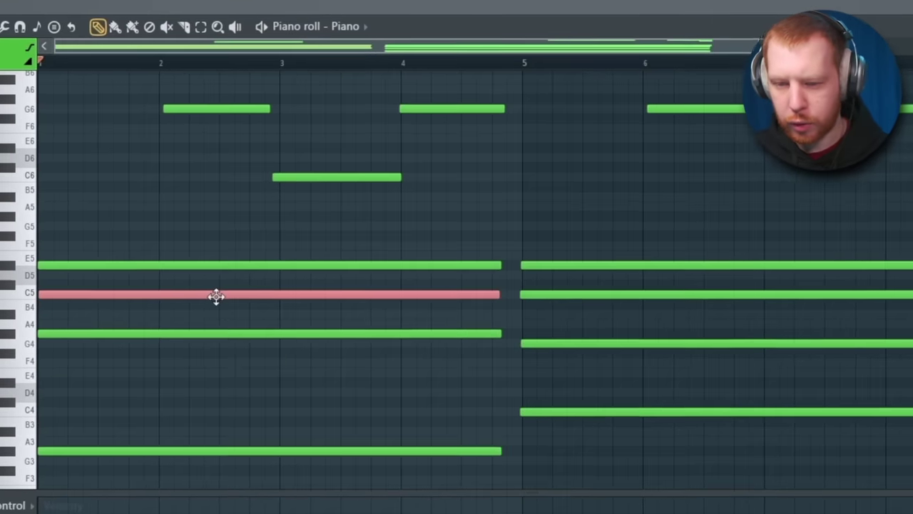
pyautogui.moveTo(212, 300); pyautogui.dragTo(82, 235)
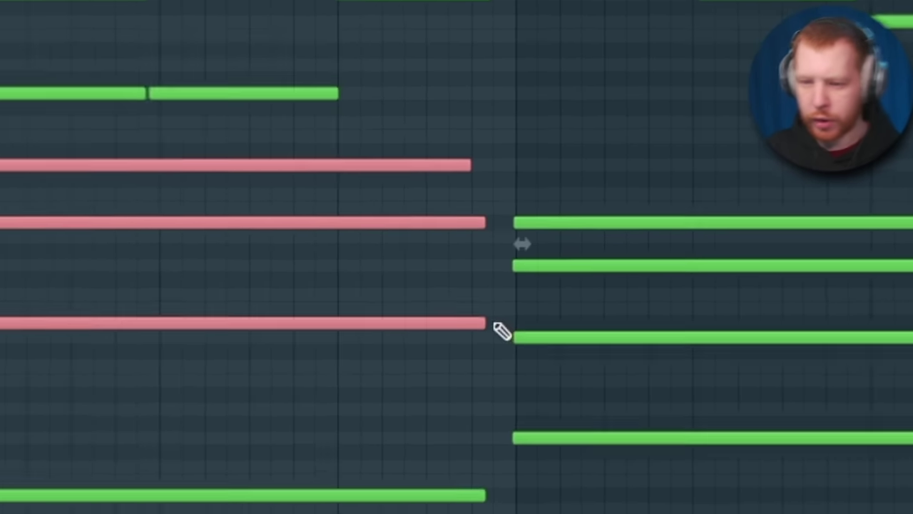
# Replace the end of the first piano chord with short notes before bar 5 and apply the Strumizer to them
pyautogui.rightClick(477, 211)
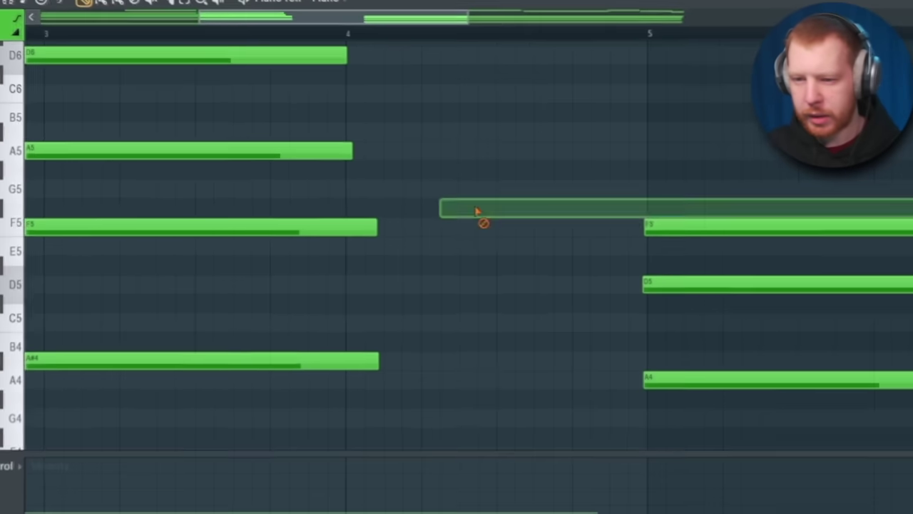
pyautogui.click(452, 194)
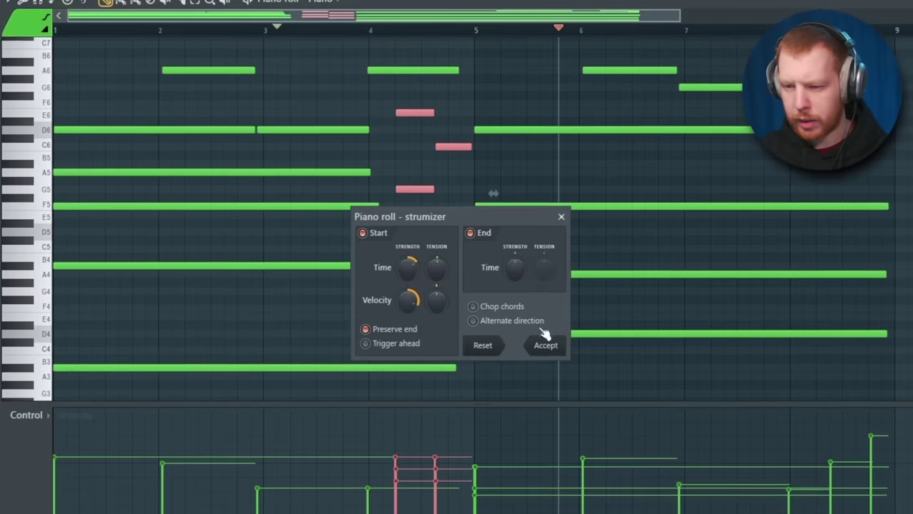
pyautogui.click(546, 341)
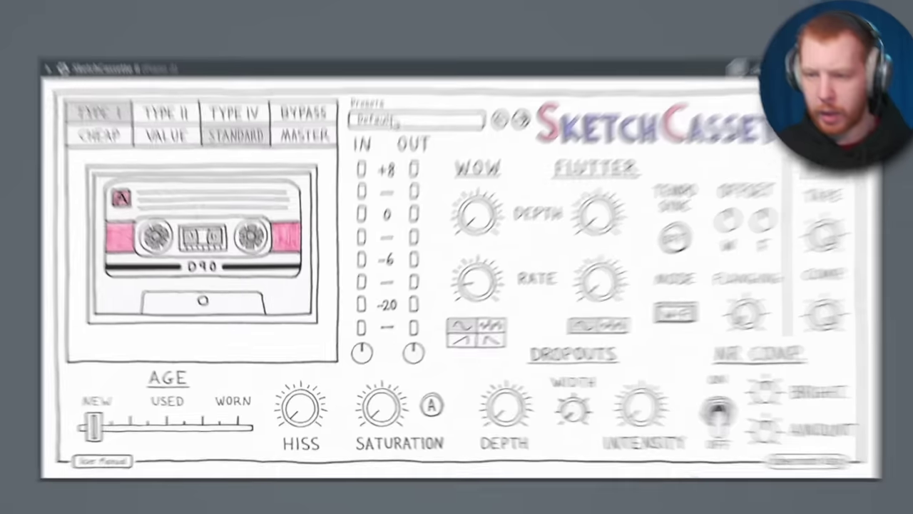
# Load SketchCassette's Magic Button preset from Saturation + Comp and switch the tape quality to Cheap
pyautogui.click(396, 122)
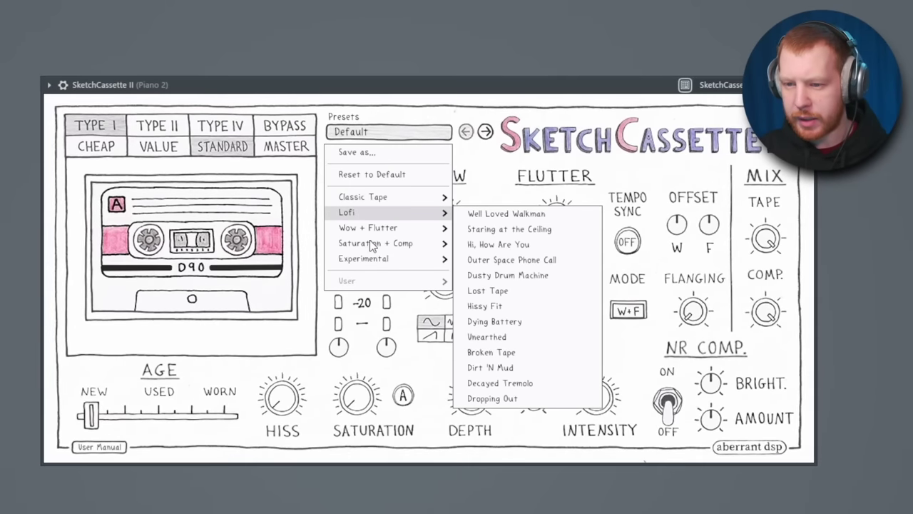
pyautogui.moveTo(369, 242)
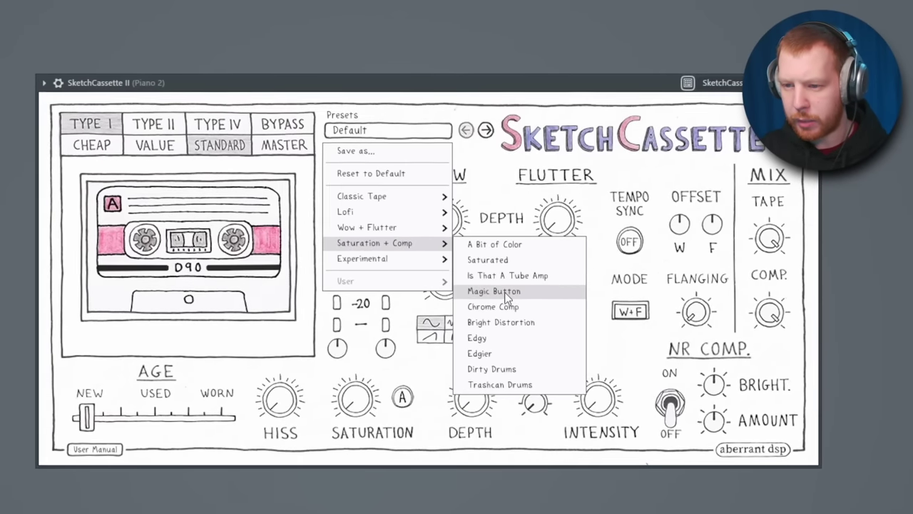
pyautogui.click(505, 296)
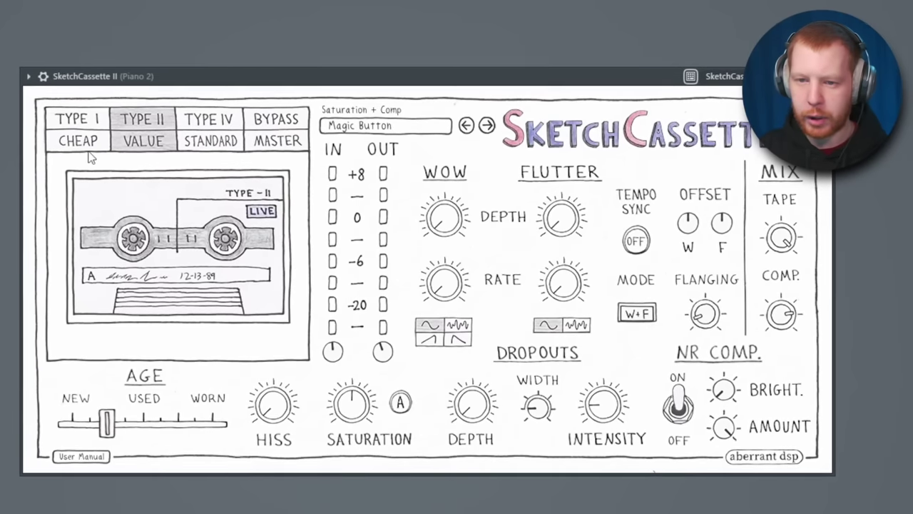
pyautogui.click(87, 147)
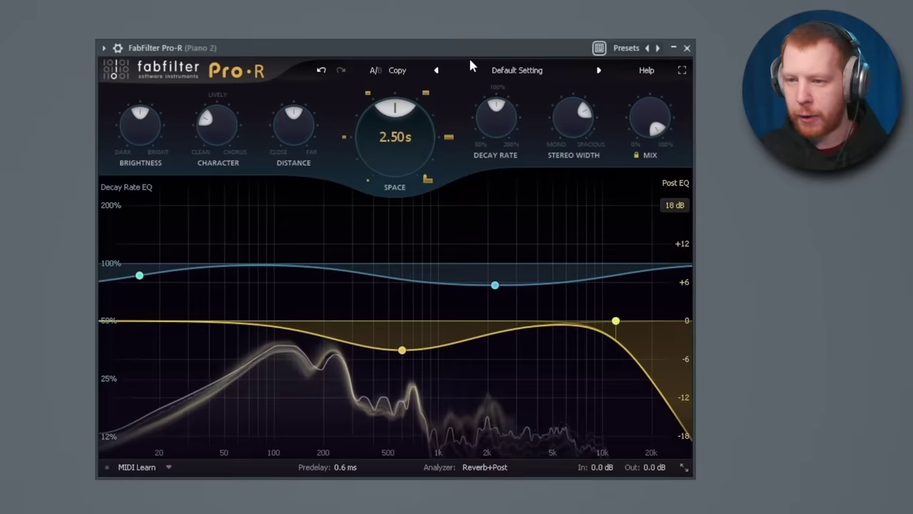
# Load the Bass Room preset from Pro-R's Small category and advance two presets from it
pyautogui.click(499, 71)
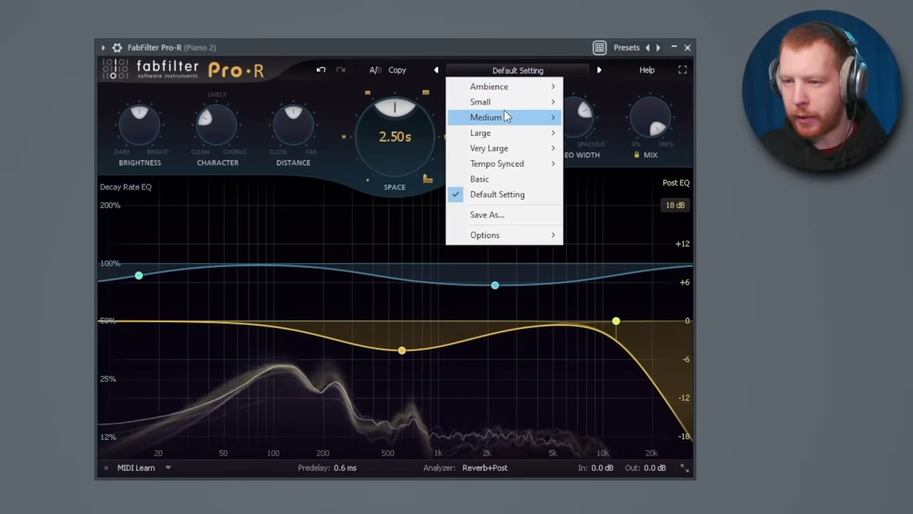
pyautogui.moveTo(499, 101)
pyautogui.click(613, 100)
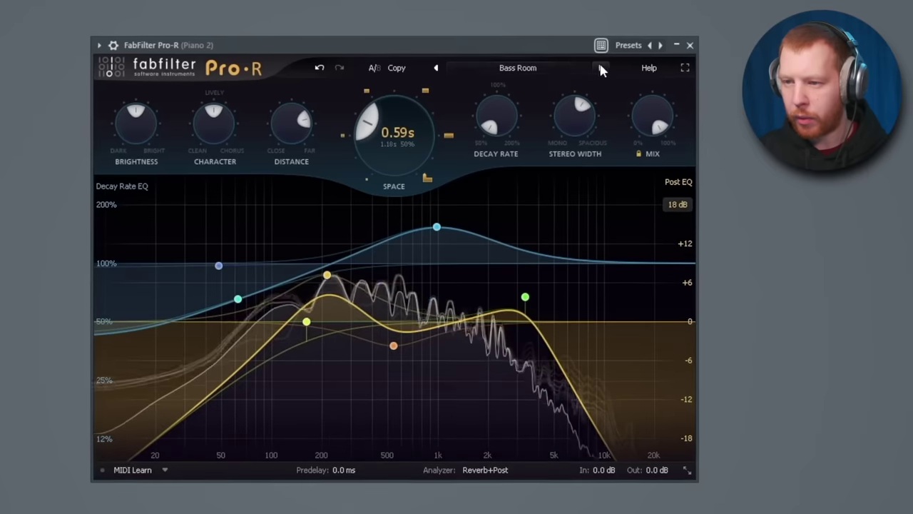
pyautogui.click(602, 68)
pyautogui.click(602, 67)
pyautogui.moveTo(292, 126)
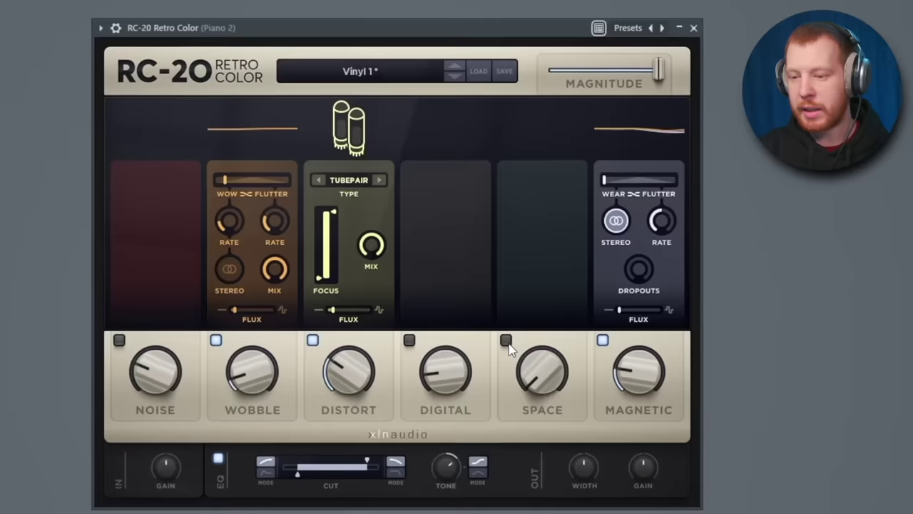
# Add RC-20's Space effect to the piano with its decay at 7%, then lower the Space amount
pyautogui.moveTo(550, 370); pyautogui.dragTo(556, 232)
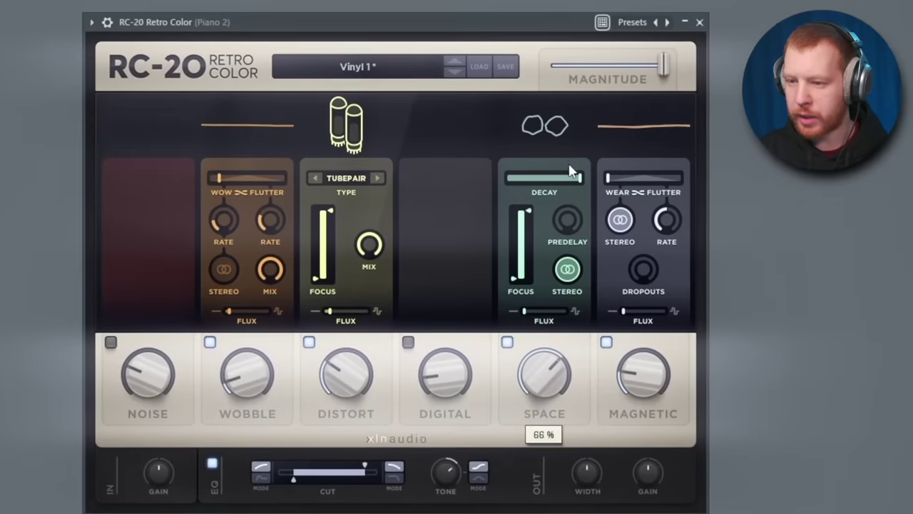
pyautogui.moveTo(575, 180); pyautogui.dragTo(508, 190)
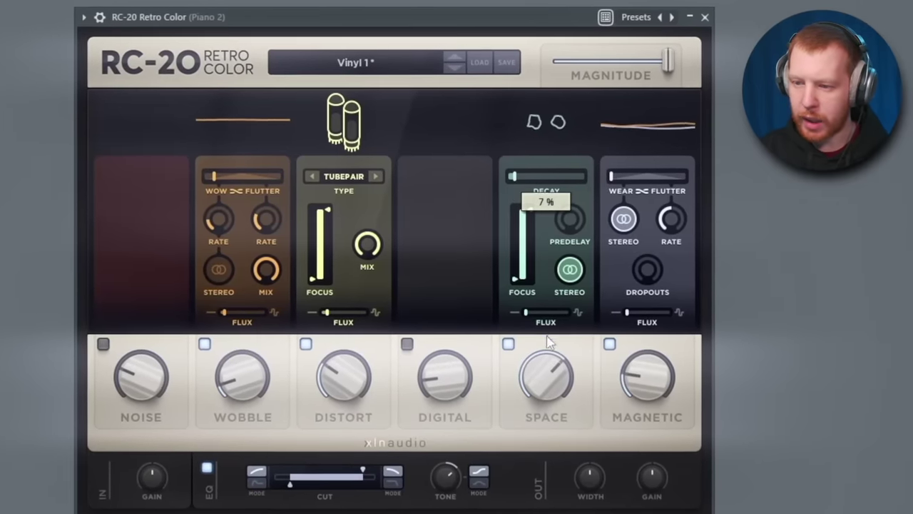
pyautogui.moveTo(546, 374); pyautogui.dragTo(550, 438)
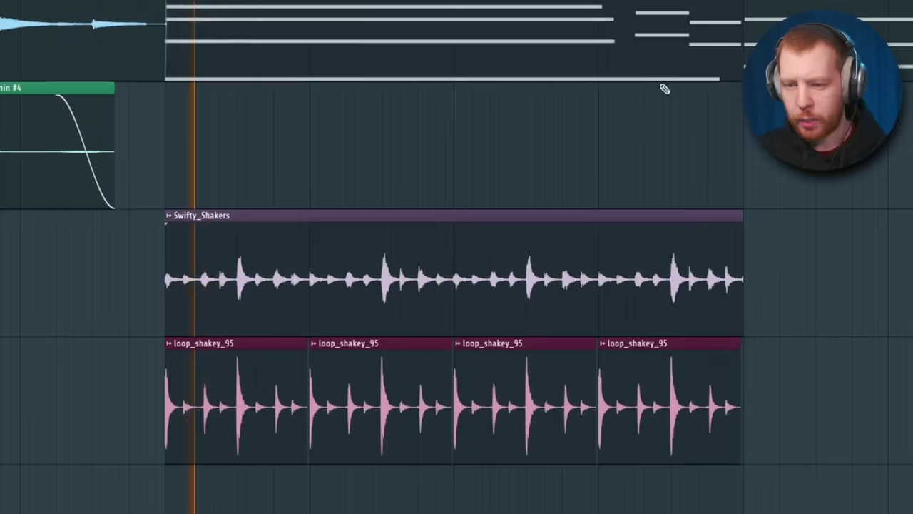
# Open the channel settings of the loop_shakey_95 shaker clip
pyautogui.doubleClick(471, 268)
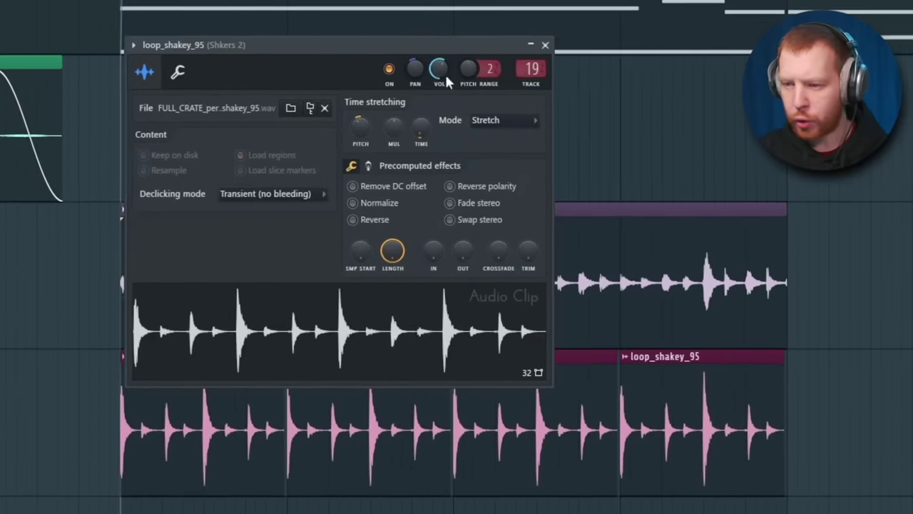
pyautogui.moveTo(149, 267); pyautogui.dragTo(149, 221)
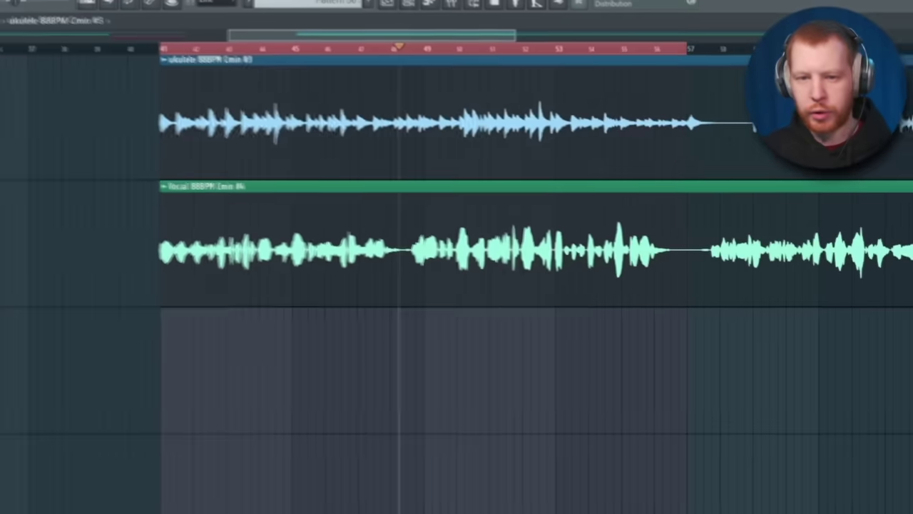
# Open the consolidated Vocal 88BPM Cmin #4 clip in a new Fruity Slicer channel for sequencing its slices
pyautogui.moveTo(82, 281); pyautogui.dragTo(528, 147)
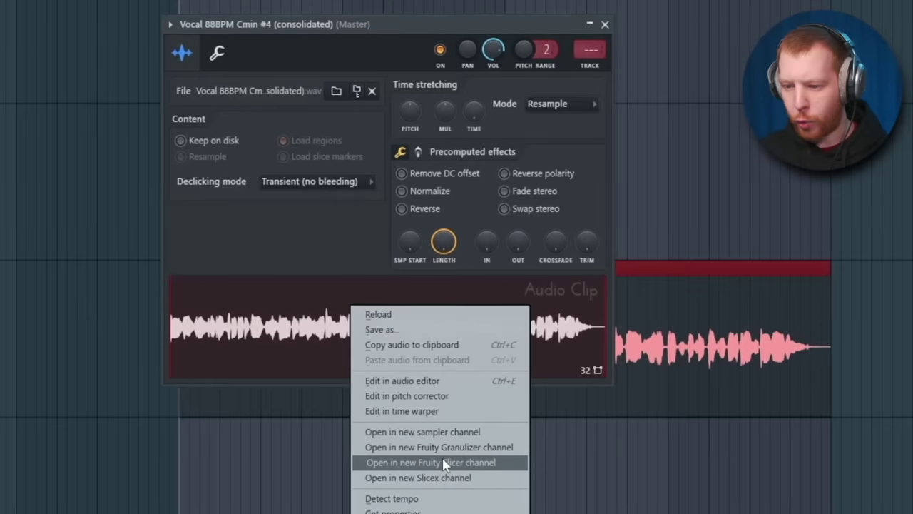
pyautogui.click(443, 463)
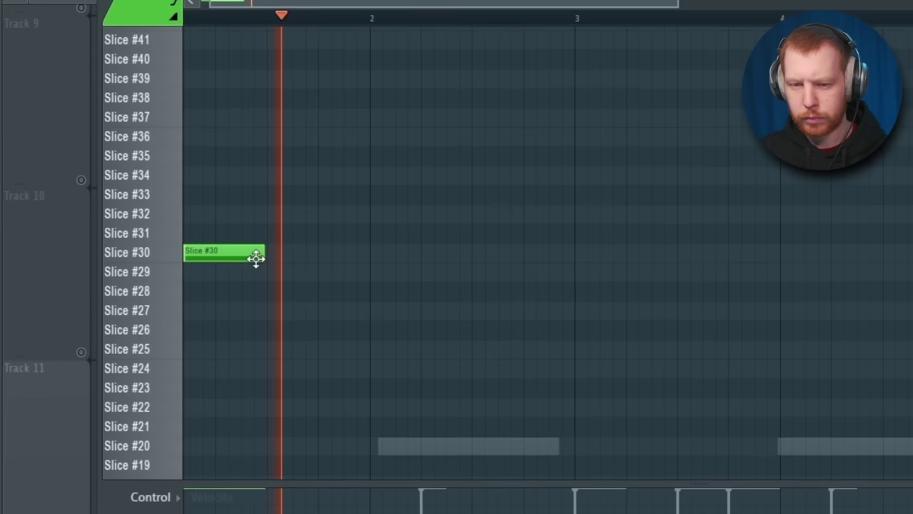
pyautogui.moveTo(348, 26)
pyautogui.mouseDown()
pyautogui.moveTo(346, 10)
pyautogui.moveTo(338, 17)
pyautogui.mouseUp()
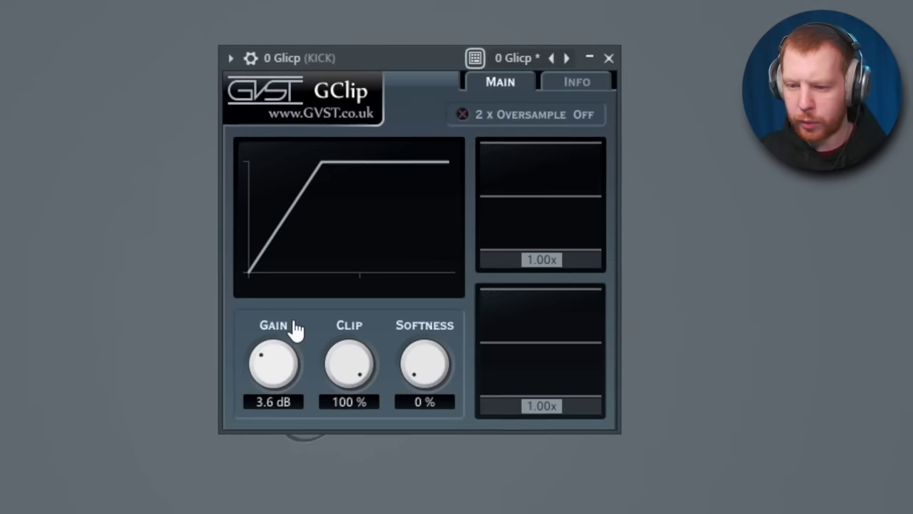
# Raise the kick's GClip gain to about 4.1 dB and adjust the 20k high boost in its Luftikus EQ
pyautogui.moveTo(294, 322); pyautogui.dragTo(295, 320)
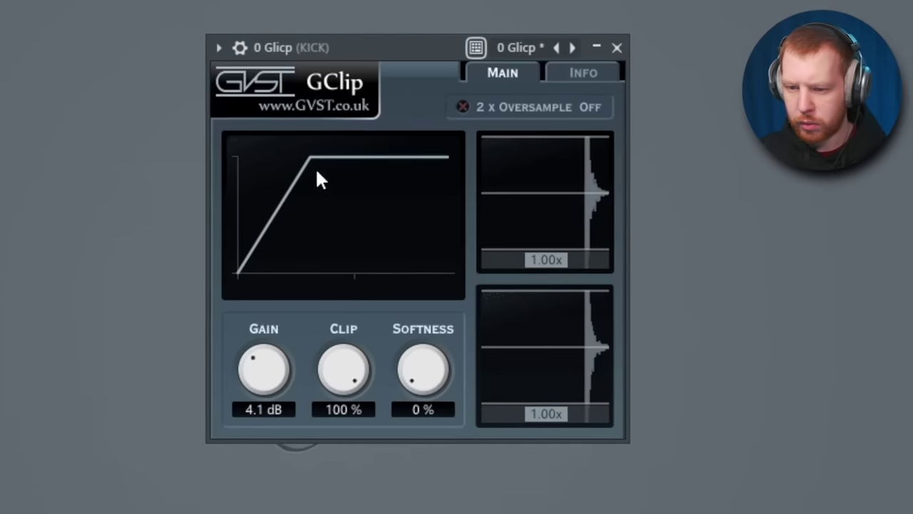
pyautogui.moveTo(270, 354); pyautogui.dragTo(269, 348)
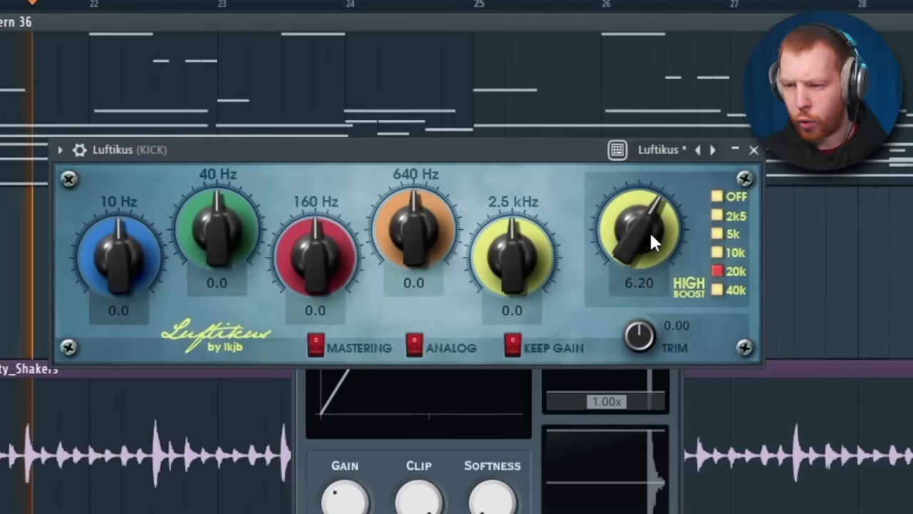
pyautogui.moveTo(644, 229); pyautogui.dragTo(654, 244)
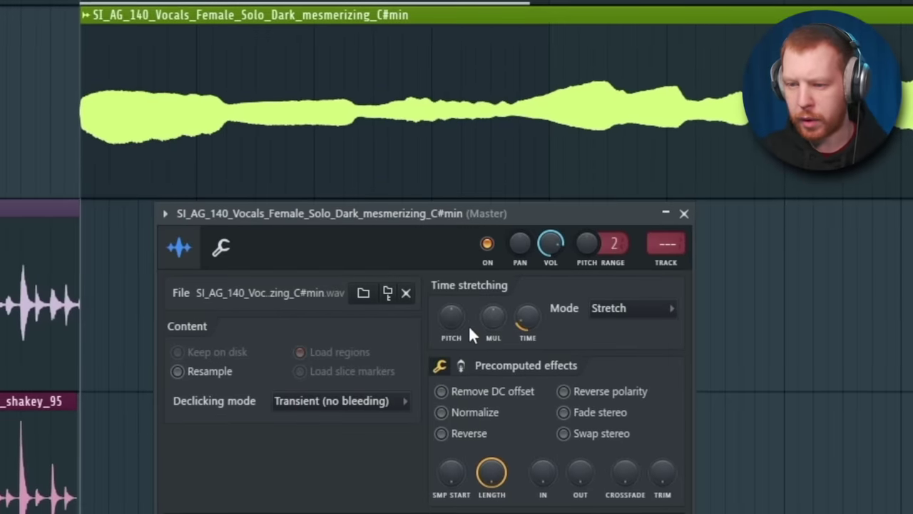
# Set the time-stretching mode of the SI_AG_140 female vocal clip to Stretch Pro
pyautogui.click(635, 309)
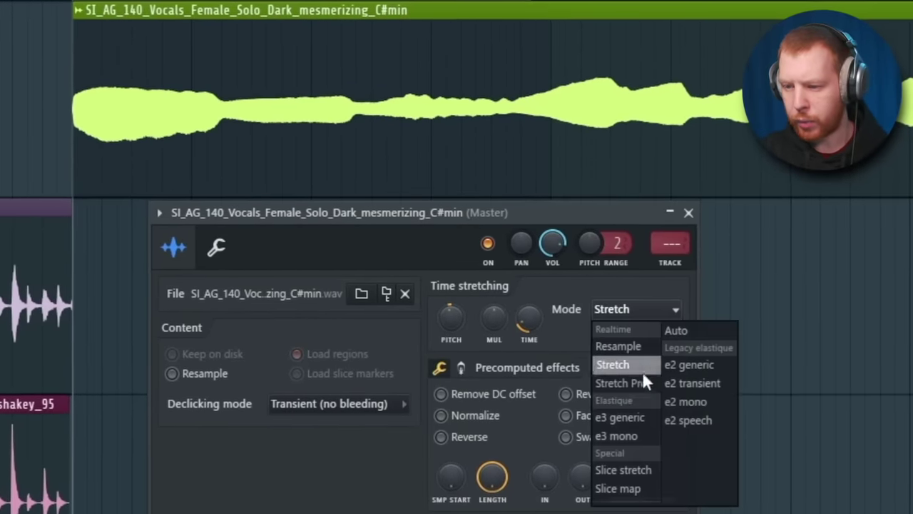
pyautogui.click(628, 382)
pyautogui.moveTo(629, 336); pyautogui.dragTo(624, 336)
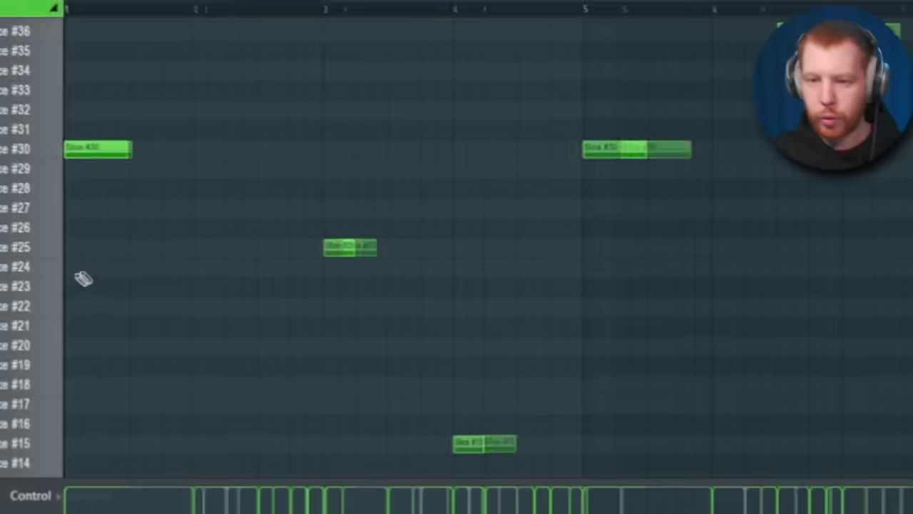
# Fill the gap before bar 5 with a roll of eight short Slice #11 vocal notes with descending velocities
pyautogui.scroll(3, 81, 278)
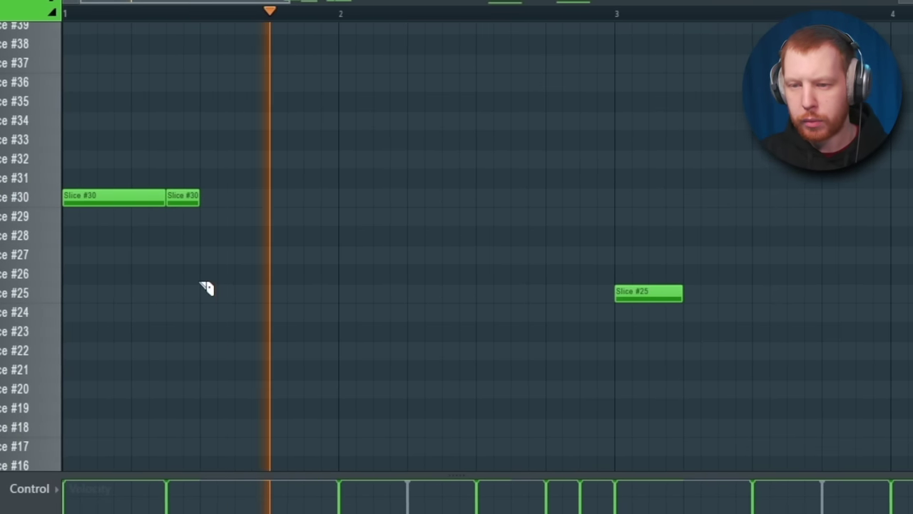
pyautogui.moveTo(464, 285); pyautogui.dragTo(261, 77)
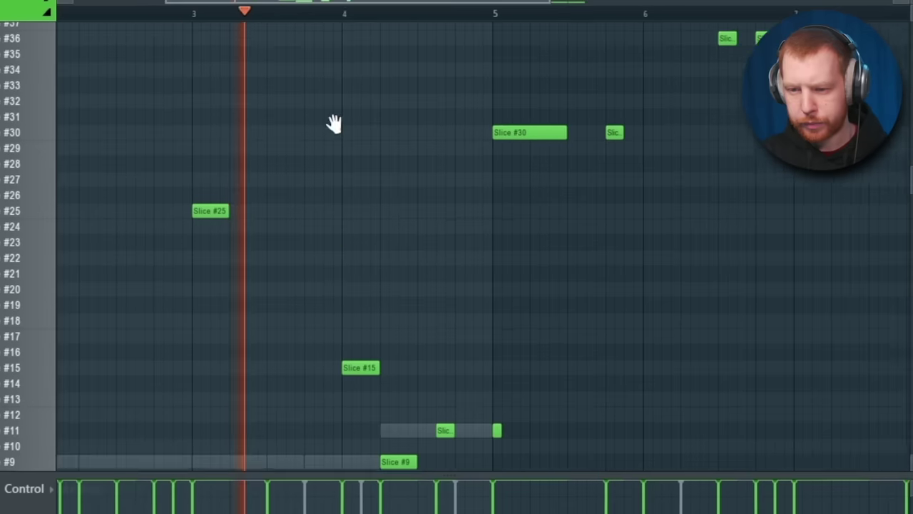
pyautogui.moveTo(333, 192); pyautogui.dragTo(319, 137)
pyautogui.scroll(3, 300, 236)
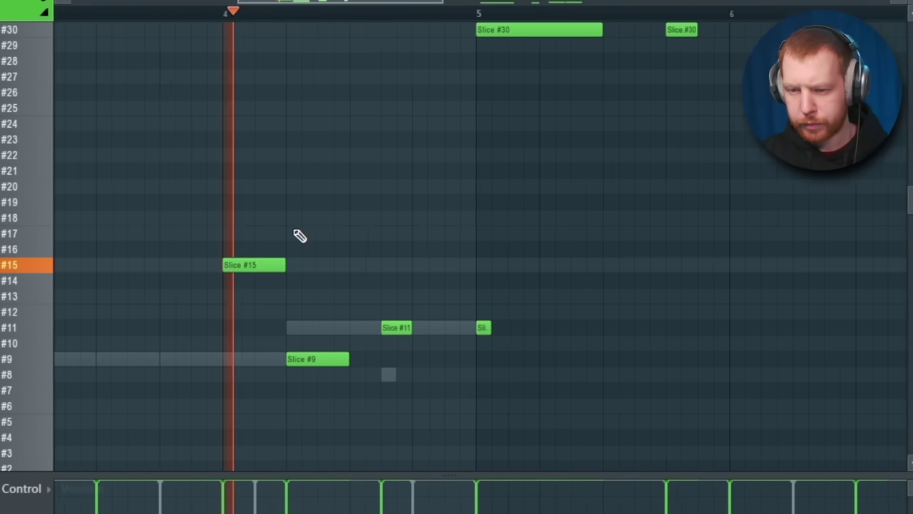
pyautogui.press('space')
pyautogui.click(432, 329)
pyautogui.moveTo(459, 330); pyautogui.dragTo(481, 338)
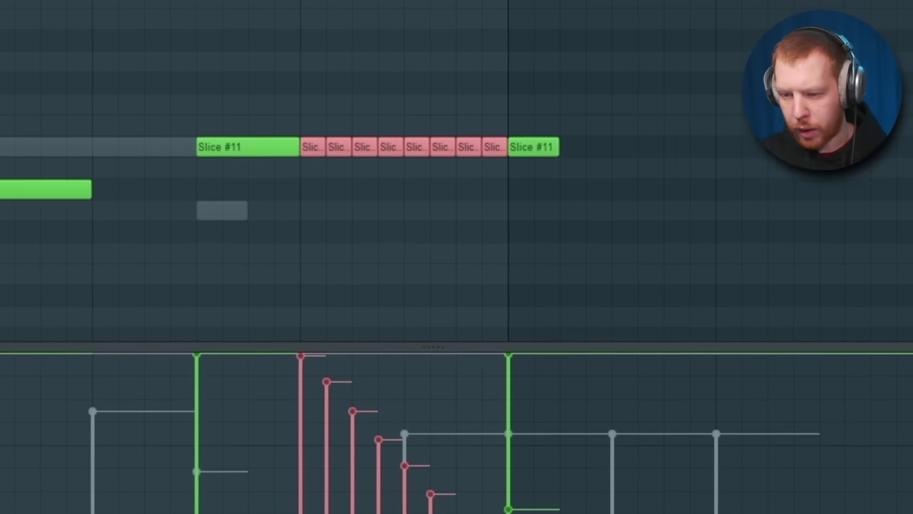
pyautogui.press('space')
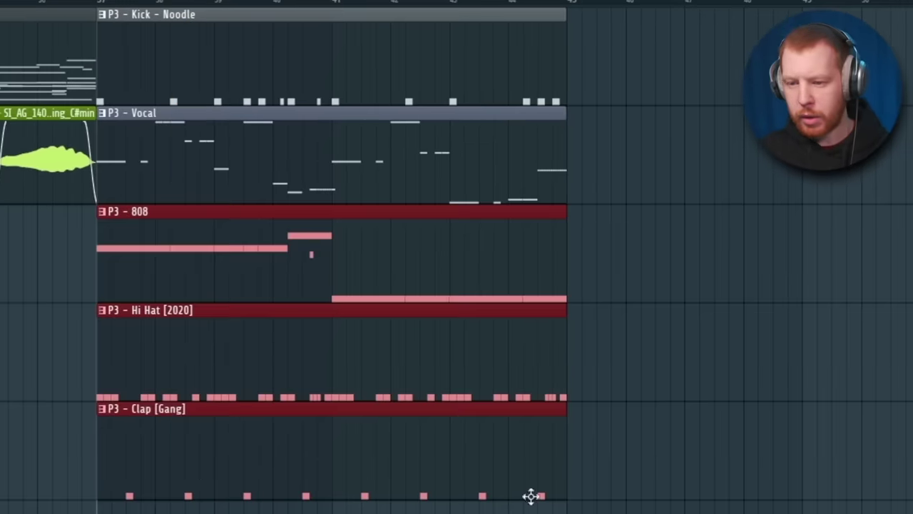
# Shorten the P3 808, Hi Hat, Clap, Kick and Vocal clips by half a bar so they end together before bar 45
pyautogui.moveTo(560, 257); pyautogui.dragTo(531, 258)
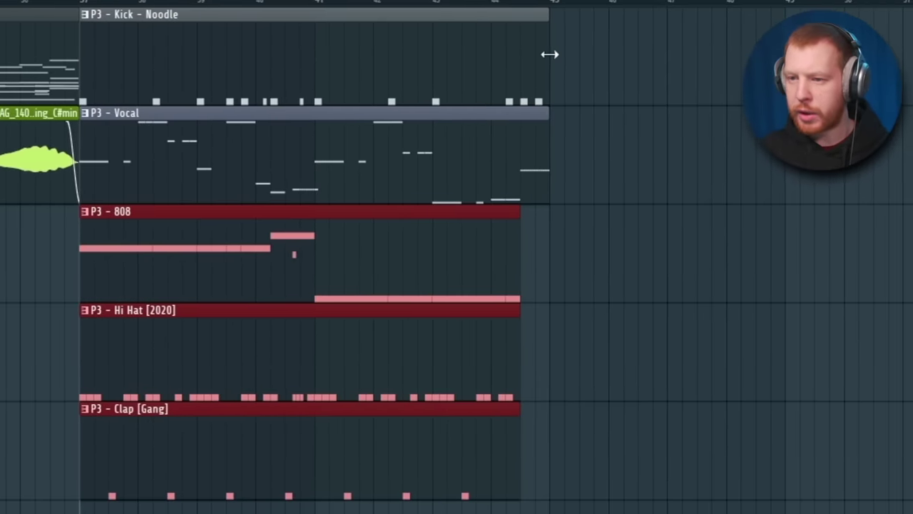
pyautogui.moveTo(550, 55); pyautogui.dragTo(520, 59)
pyautogui.press('space')
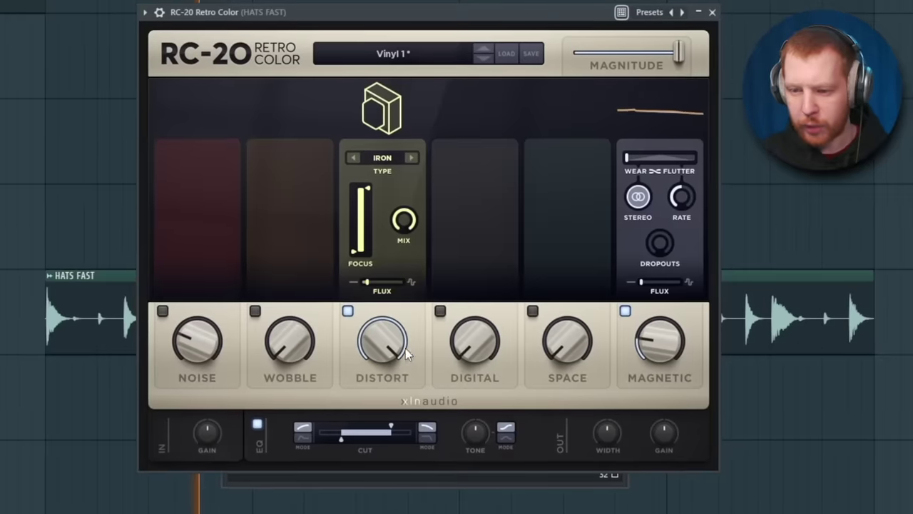
# Raise the Digital amount in RC-20 on HATS FAST past 35%
pyautogui.moveTo(475, 341); pyautogui.dragTo(486, 245)
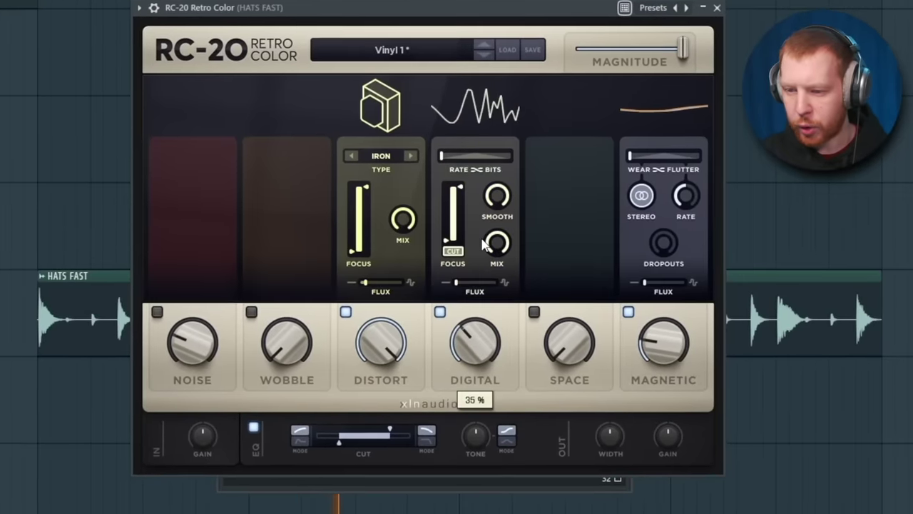
pyautogui.moveTo(484, 245); pyautogui.dragTo(485, 204)
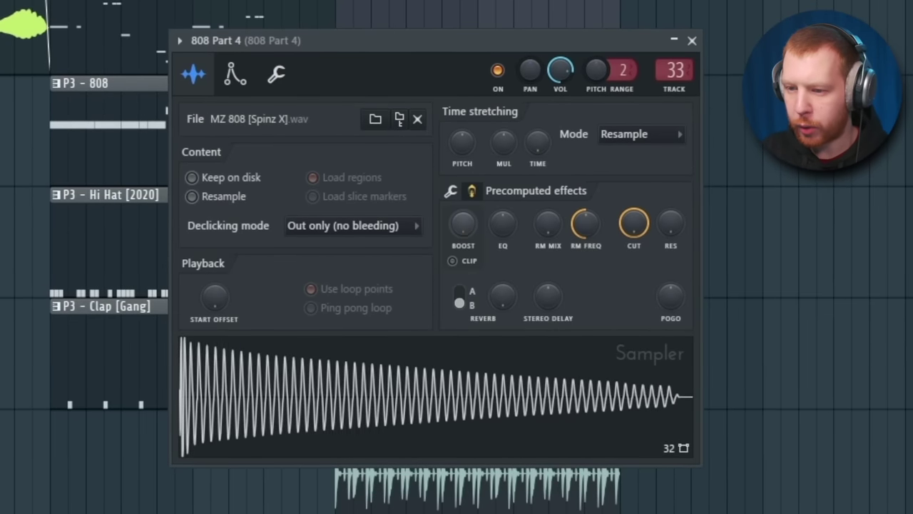
# Increase the precomputed Boost on the 808 Part 4 sampler channel
pyautogui.moveTo(463, 224); pyautogui.dragTo(463, 164)
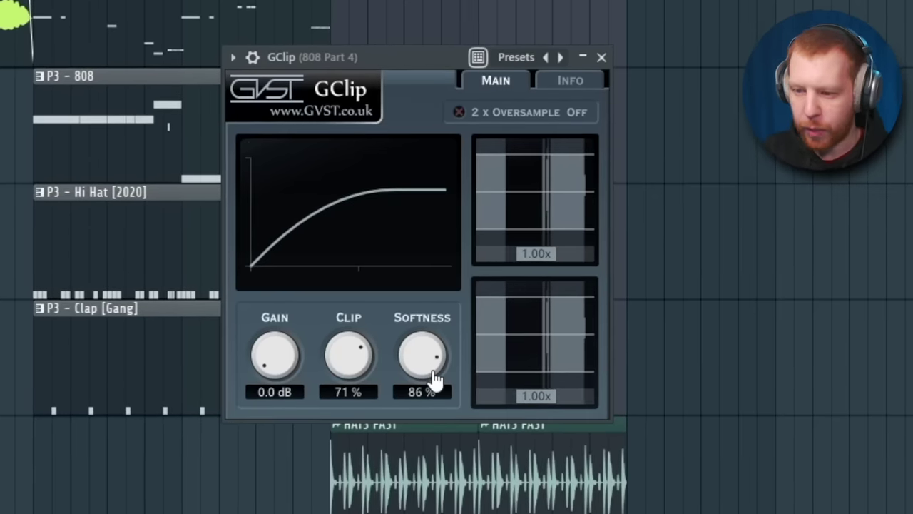
# Adjust the Softness of GClip on the 808 Part 4 insert and play back the 808 pattern
pyautogui.moveTo(433, 376); pyautogui.dragTo(434, 454)
pyautogui.moveTo(428, 363); pyautogui.dragTo(428, 300)
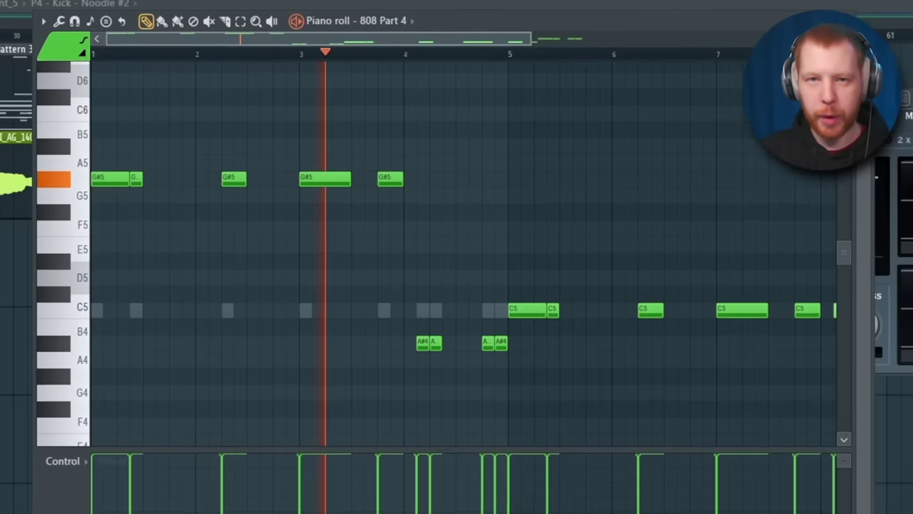
pyautogui.press('space')
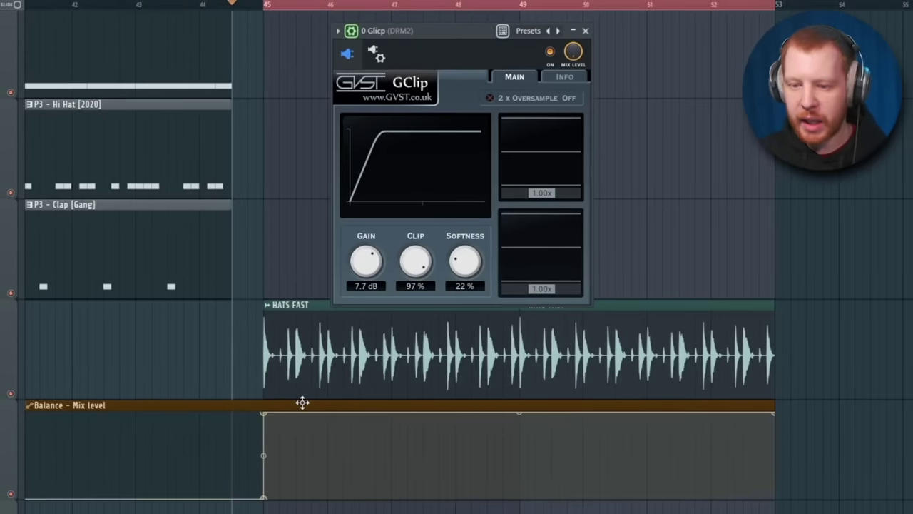
# Duplicate the P3 Hi Hat and P3 Clap clips from bar 37 to bar 45 on their own tracks
pyautogui.press('space')
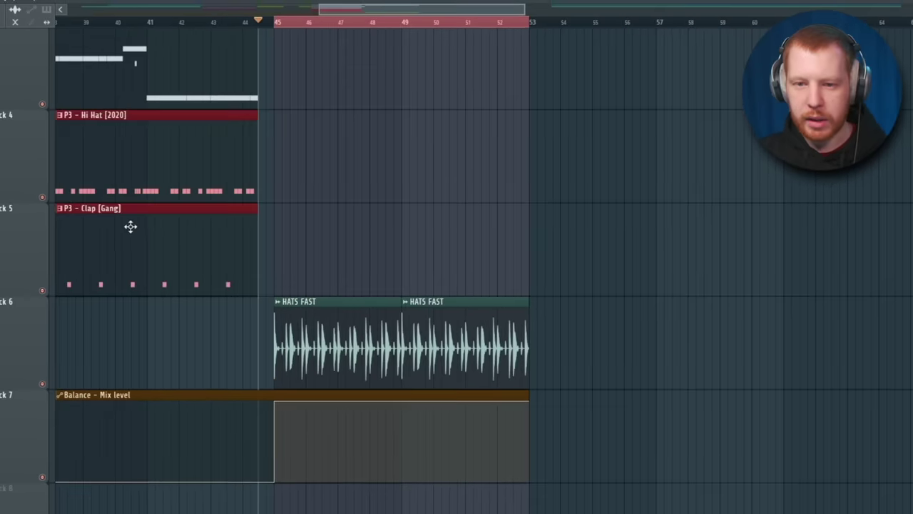
pyautogui.moveTo(128, 224); pyautogui.dragTo(452, 238)
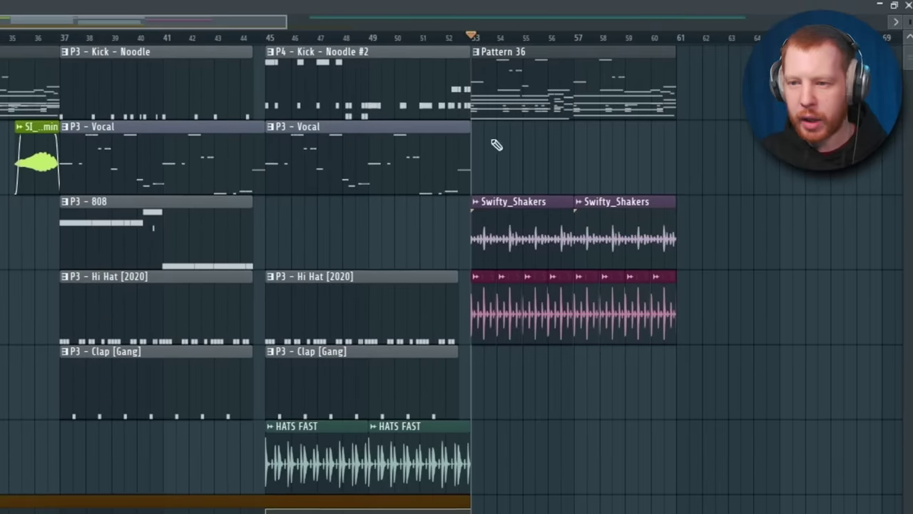
# Place Pattern 37 on the track below Pattern 36 and trim both clips so Pattern 36 ends and Pattern 37 starts at bar 57
pyautogui.click(497, 144)
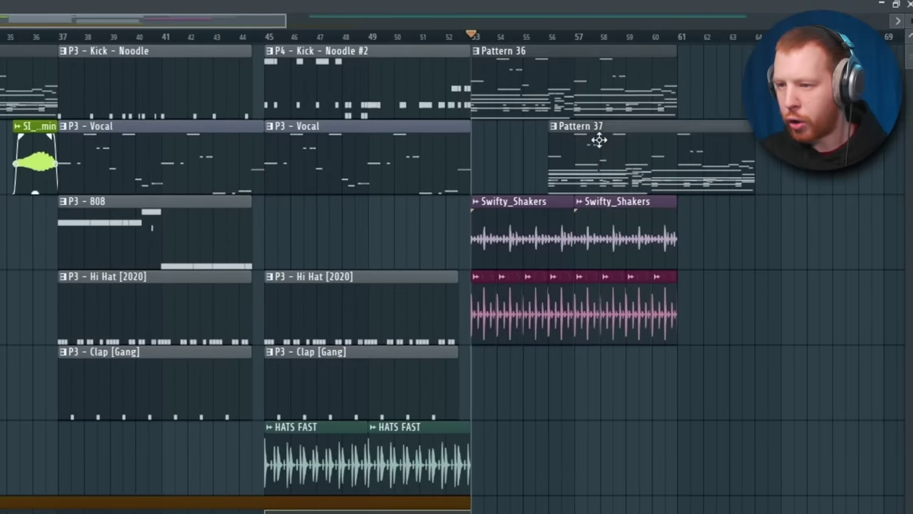
pyautogui.moveTo(472, 159); pyautogui.dragTo(578, 159)
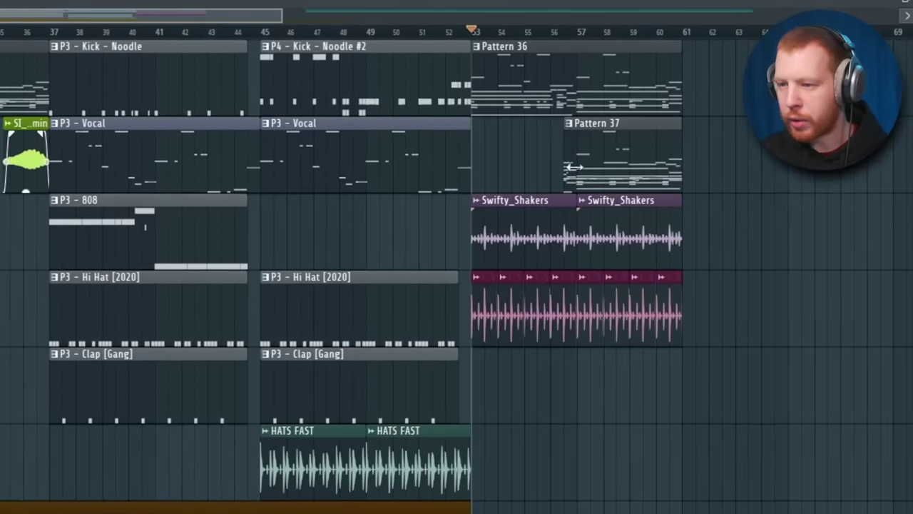
pyautogui.moveTo(680, 93); pyautogui.dragTo(605, 99)
# Copy the Swifty_Shakers and percussion loop clips from bar 53 to the empty tracks below the automation, at bars 41 and 49
pyautogui.moveTo(594, 138); pyautogui.dragTo(257, 434)
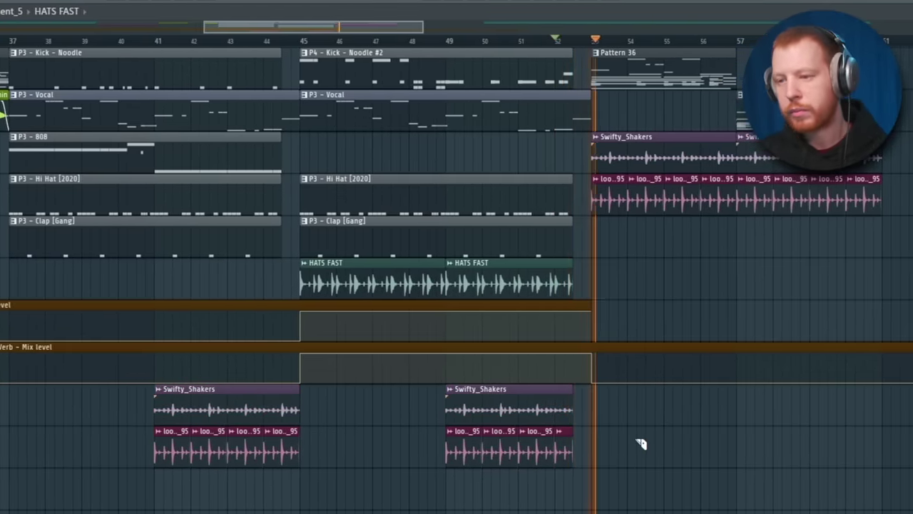
pyautogui.moveTo(645, 299); pyautogui.dragTo(413, 304)
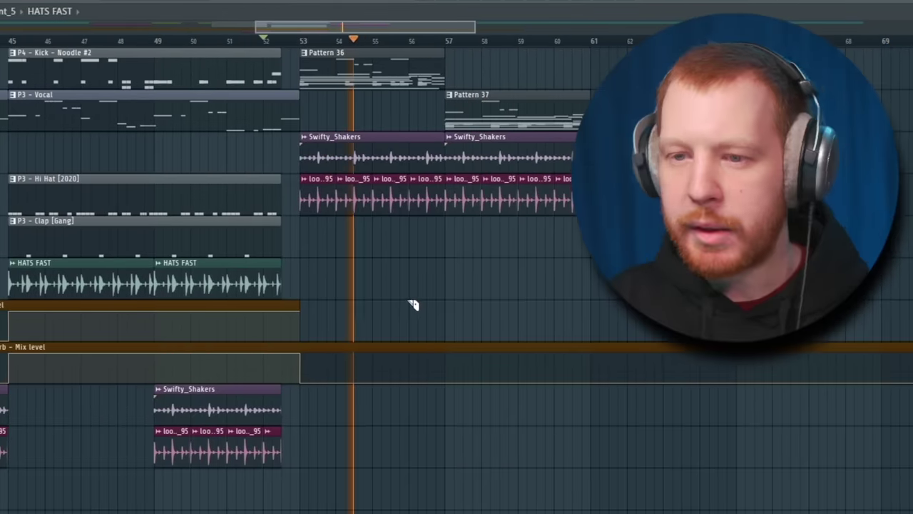